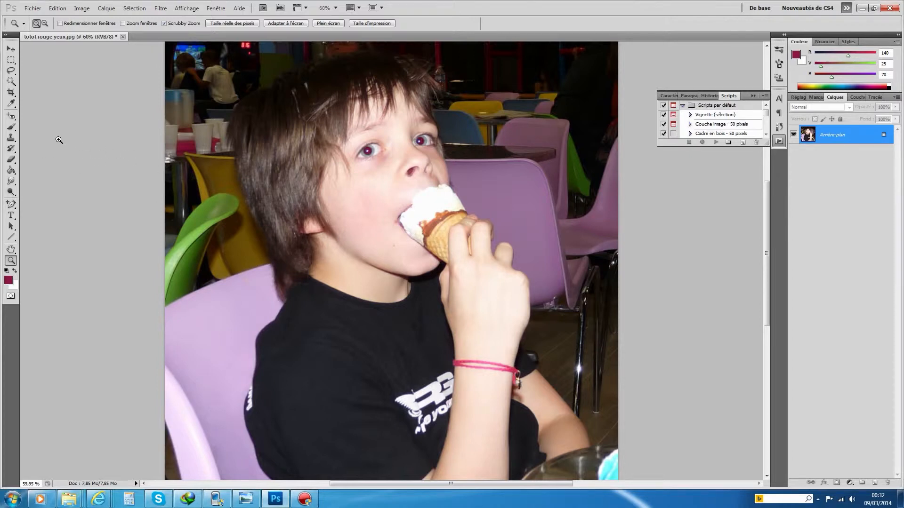
- Try to correct the red pupil of the boy's eye nearest his hair with the Red Eye tool
{"action": "left_click", "coordinate": [399, 161]}
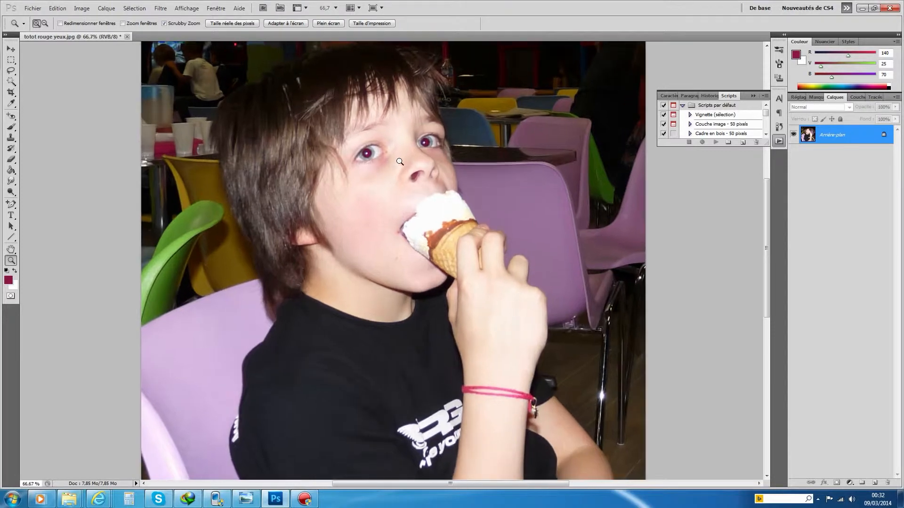
{"action": "left_click", "coordinate": [397, 174]}
{"action": "scroll", "coordinate": [390, 191], "scroll_direction": "up", "scroll_amount": 1}
{"action": "scroll", "coordinate": [389, 190], "scroll_direction": "up", "scroll_amount": 2}
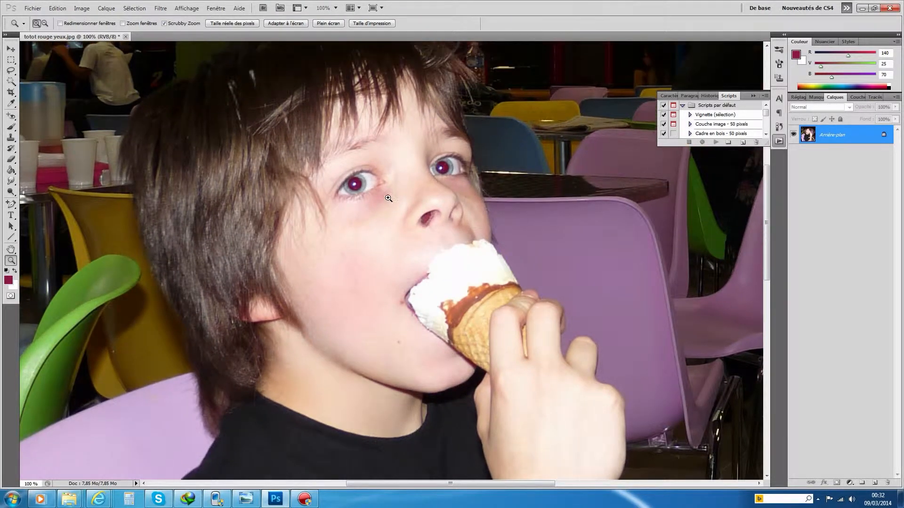
{"action": "left_click", "coordinate": [14, 120]}
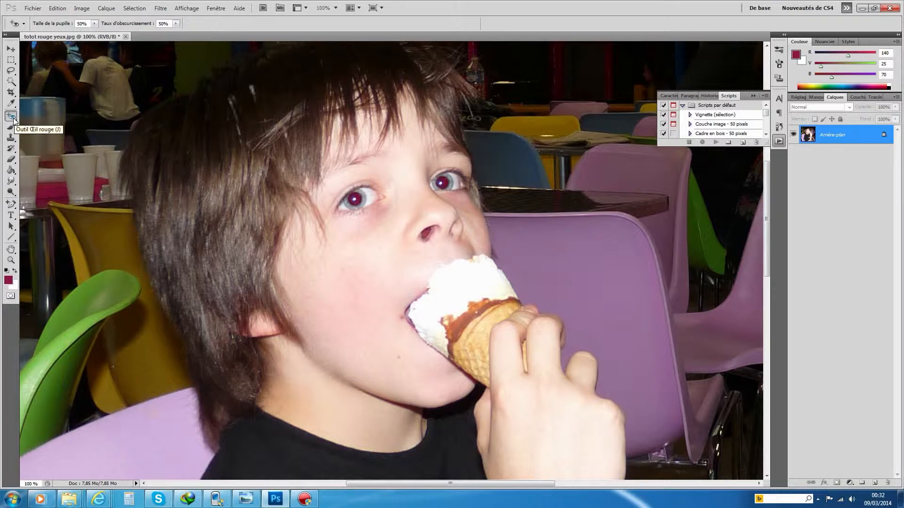
{"action": "right_click", "coordinate": [11, 117]}
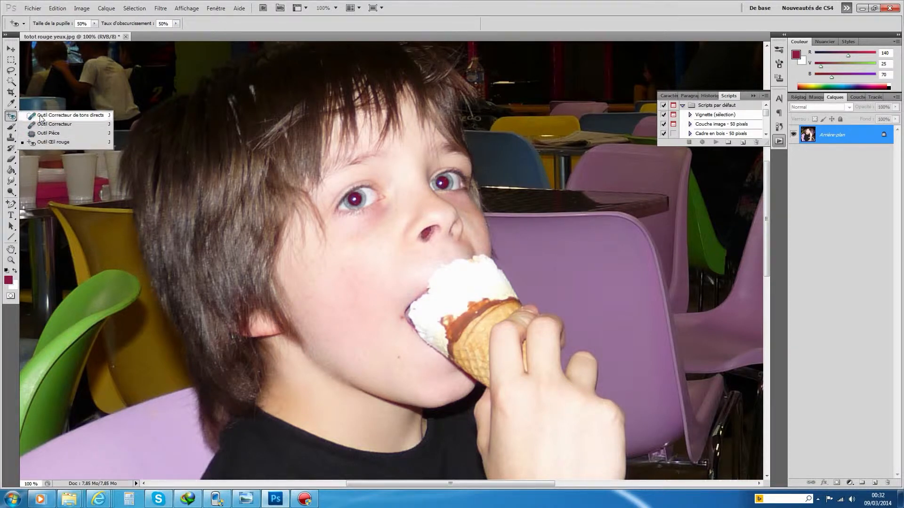
{"action": "left_click", "coordinate": [52, 142]}
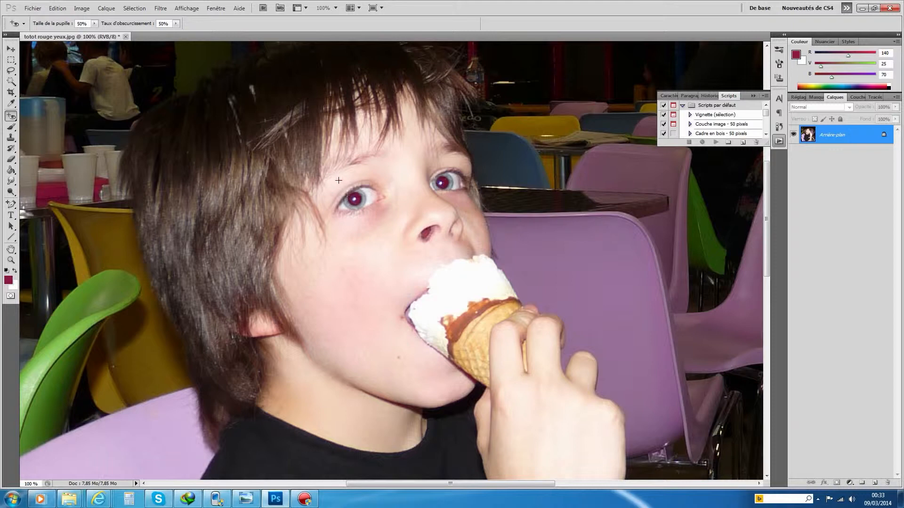
{"action": "left_click_drag", "start_coordinate": [337, 183], "coordinate": [375, 220]}
{"action": "left_click_drag", "start_coordinate": [374, 219], "coordinate": [374, 220]}
- Try to correct the red pupil of the boy's other eye with the Red Eye tool, and undo the corrections
{"action": "left_click_drag", "start_coordinate": [423, 166], "coordinate": [461, 201]}
{"action": "left_click_drag", "start_coordinate": [419, 163], "coordinate": [464, 210]}
{"action": "left_click_drag", "start_coordinate": [407, 157], "coordinate": [485, 225]}
{"action": "left_click_drag", "start_coordinate": [475, 221], "coordinate": [475, 220]}
{"action": "key", "text": "ctrl+alt+z"}
{"action": "key", "text": "ctrl+alt+z"}
- Duplicate the Arrière-plan layer as Arrière-plan copie and hide the original layer
{"action": "right_click", "coordinate": [840, 138]}
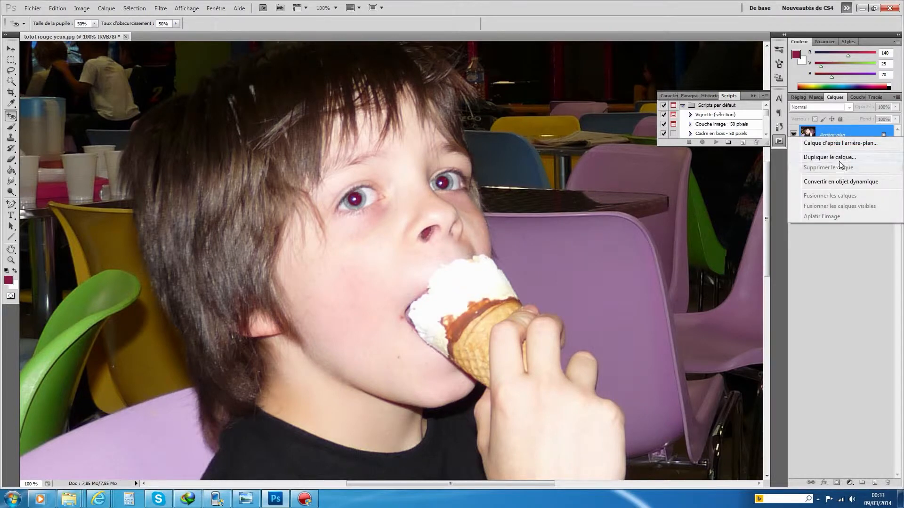
{"action": "left_click", "coordinate": [840, 157]}
{"action": "left_click", "coordinate": [537, 173]}
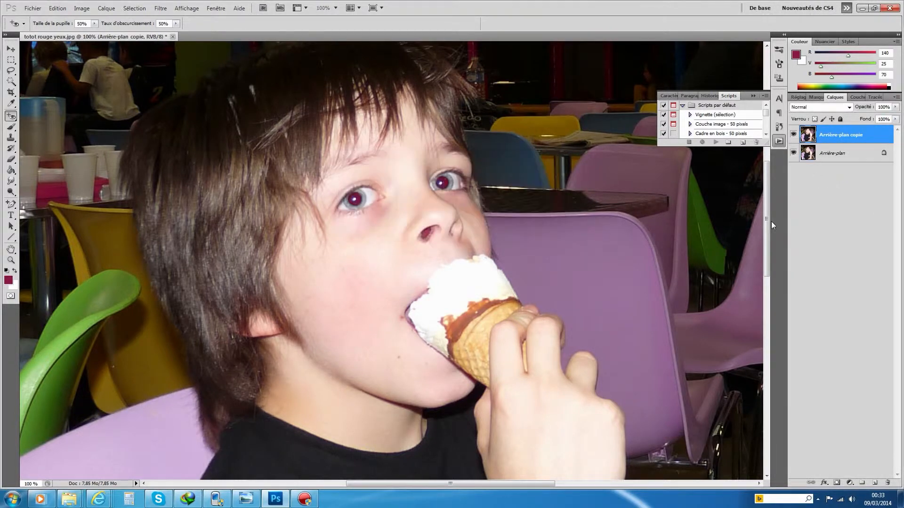
{"action": "left_click", "coordinate": [793, 153]}
- Duplicate the Arrière-plan copie layer as Arrière-plan copie 2
{"action": "right_click", "coordinate": [847, 136]}
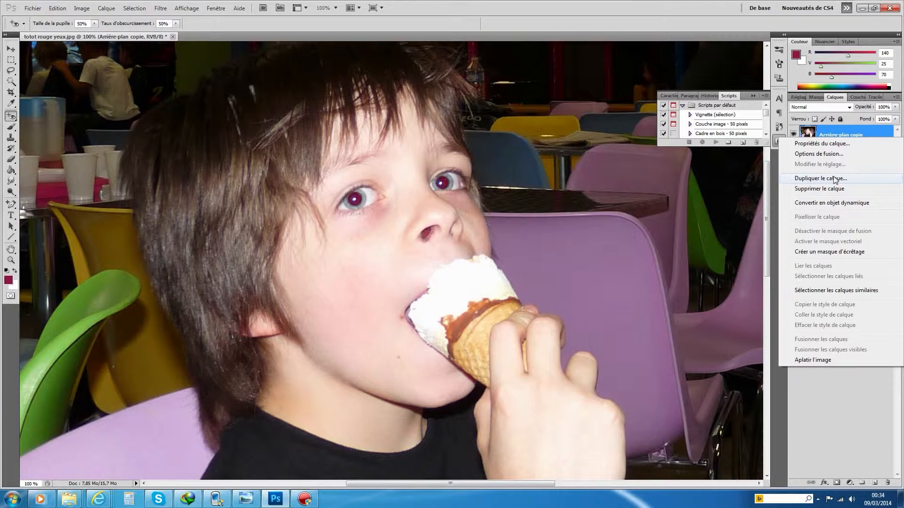
{"action": "left_click", "coordinate": [835, 179]}
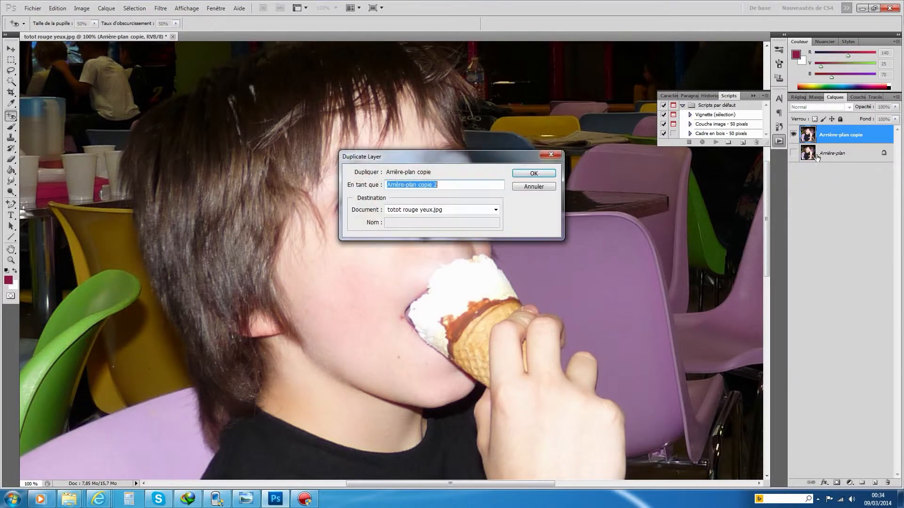
{"action": "left_click", "coordinate": [550, 173]}
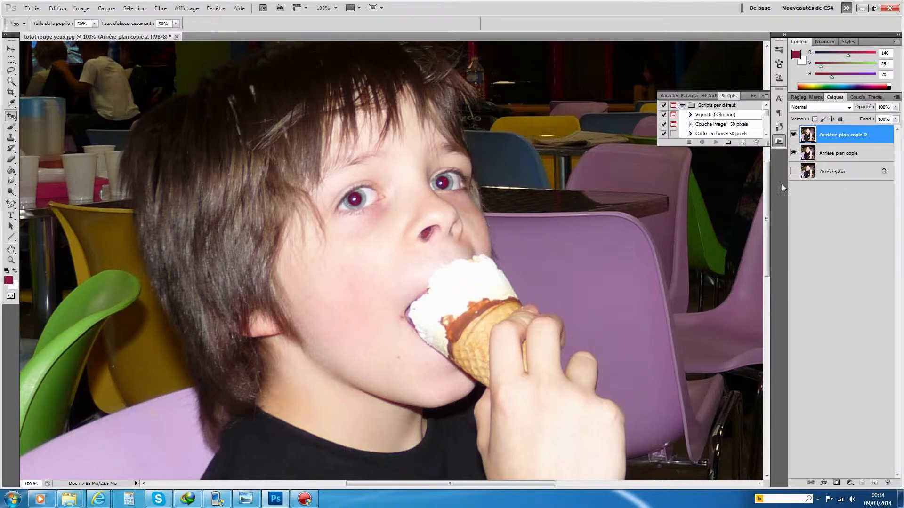
- Convert Arrière-plan copie 2 to black and white with the default preset, and give it a layer mask inverted to black
{"action": "left_click", "coordinate": [81, 8]}
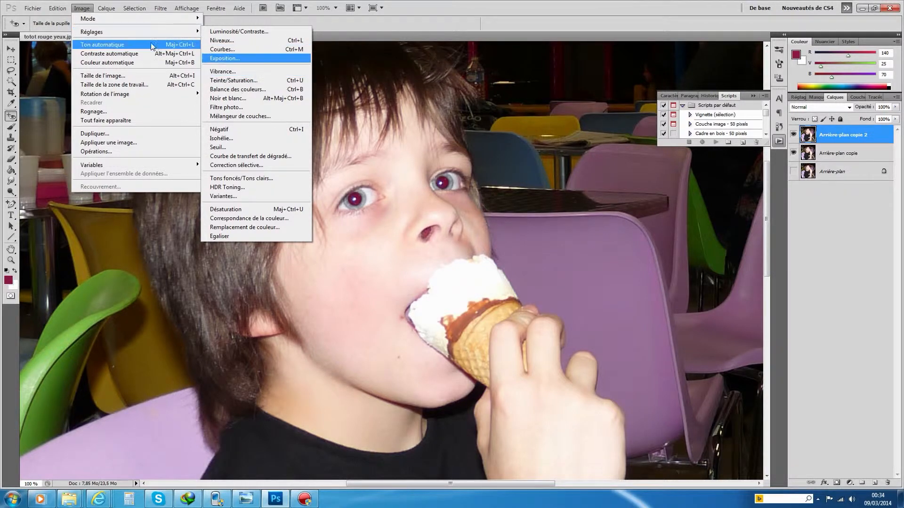
{"action": "mouse_move", "coordinate": [87, 34]}
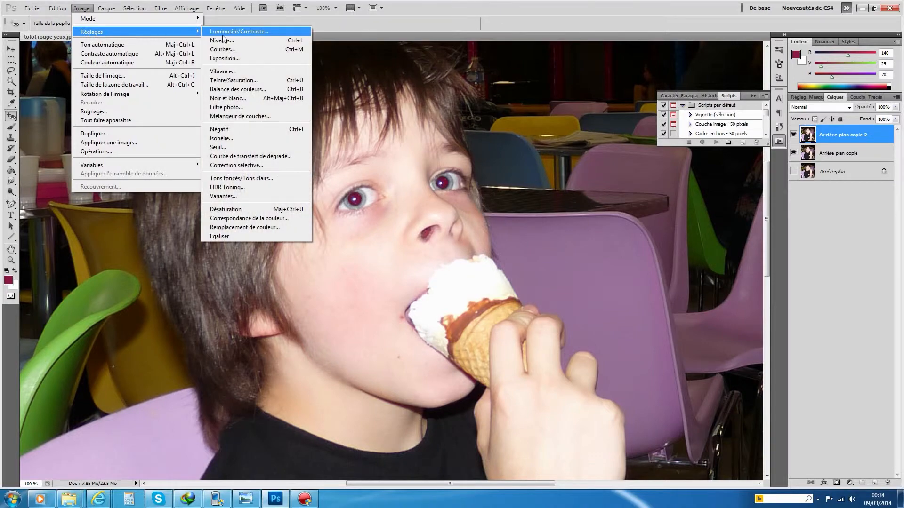
{"action": "left_click", "coordinate": [235, 98]}
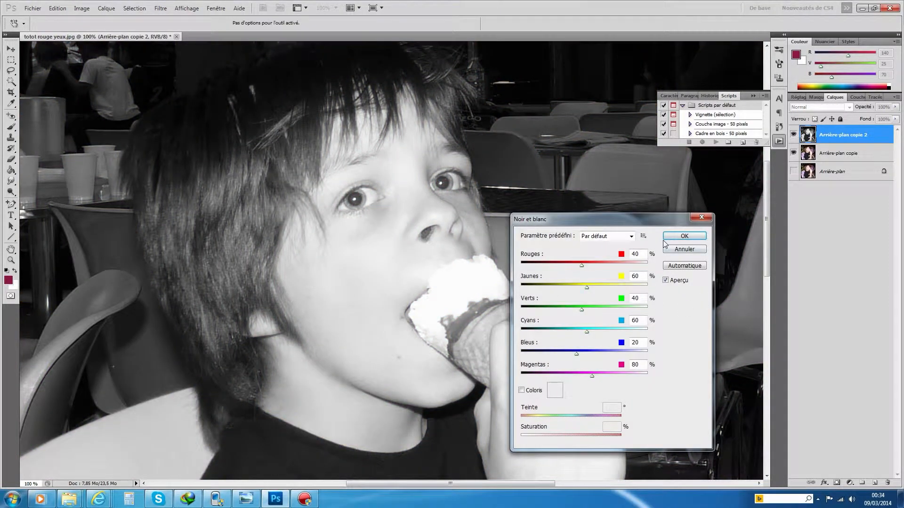
{"action": "left_click", "coordinate": [684, 236]}
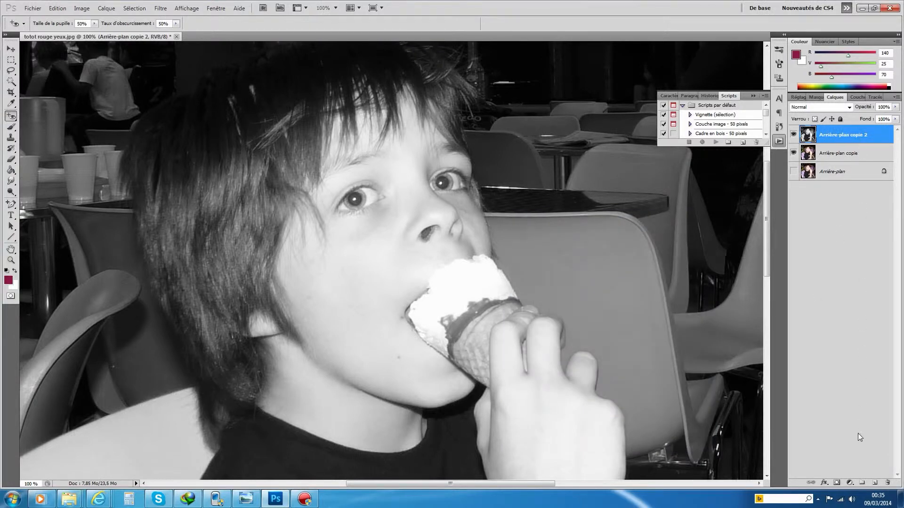
{"action": "left_click", "coordinate": [838, 482]}
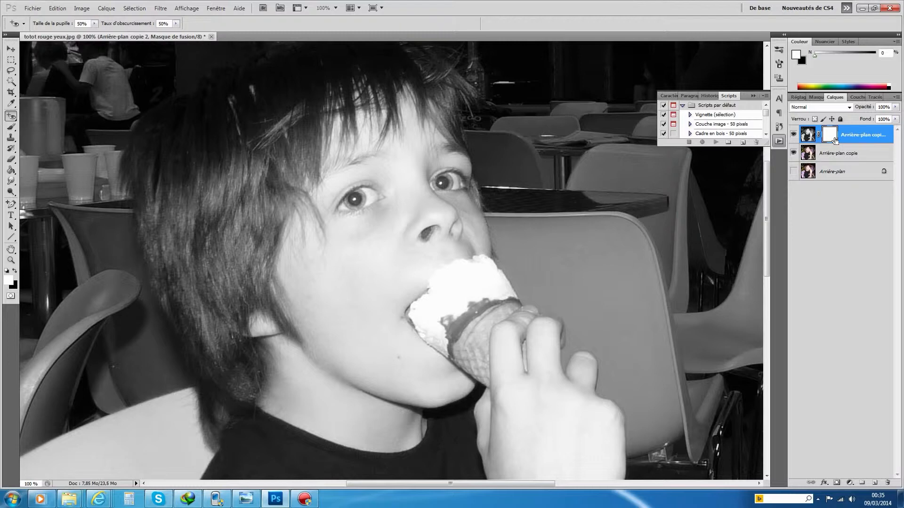
{"action": "key", "text": "ctrl+i"}
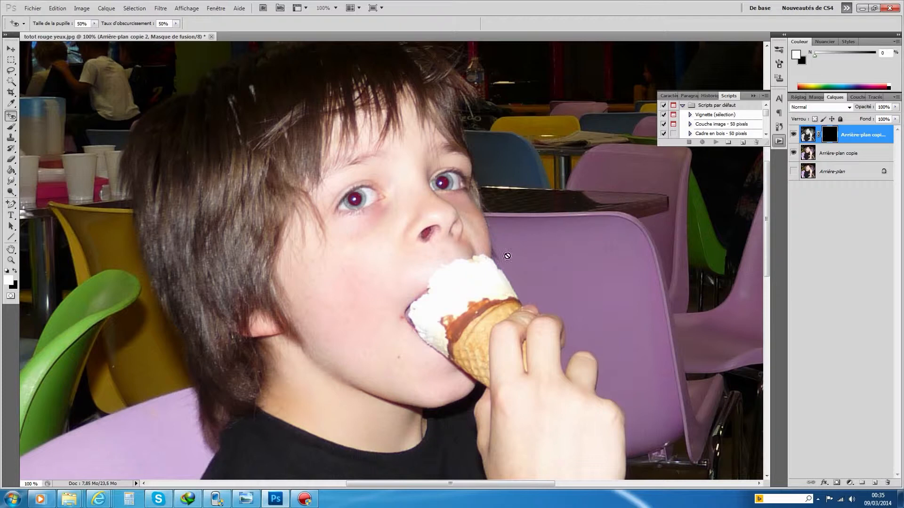
- Paint white on the layer mask over both red pupils with a soft 26 px brush
{"action": "left_click", "coordinate": [12, 127]}
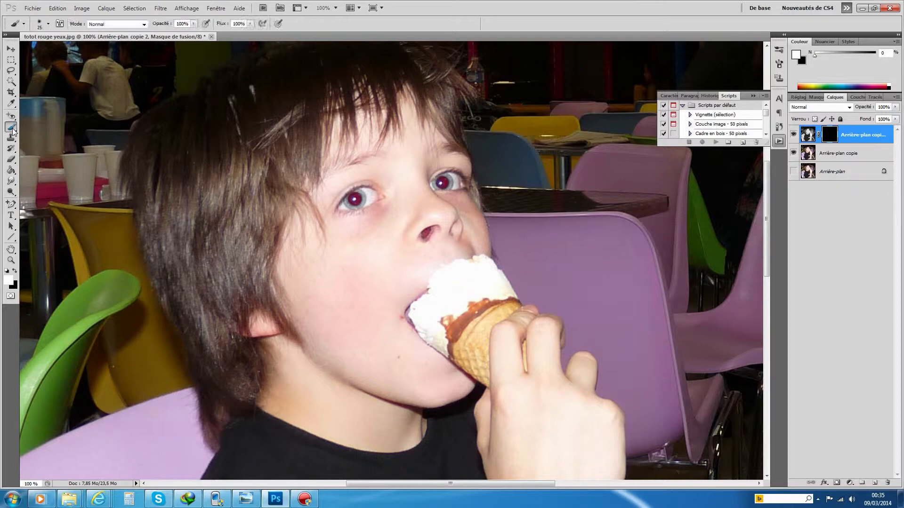
{"action": "left_click", "coordinate": [15, 272]}
{"action": "left_click", "coordinate": [15, 272]}
{"action": "left_click", "coordinate": [49, 24]}
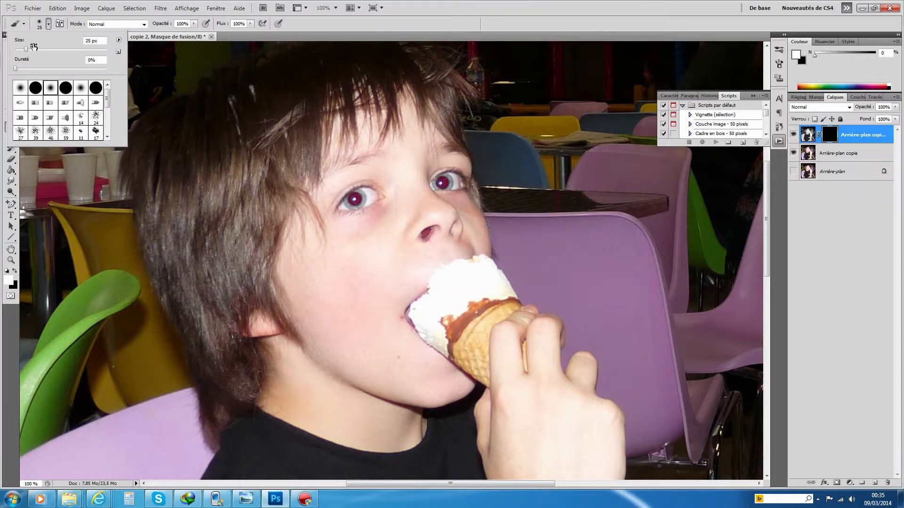
{"action": "left_click", "coordinate": [29, 50]}
{"action": "left_click", "coordinate": [11, 261]}
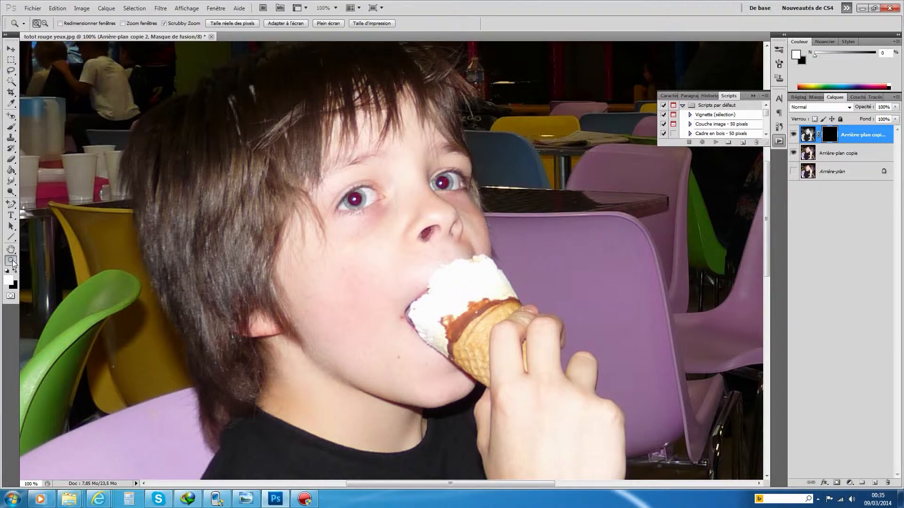
{"action": "left_click", "coordinate": [373, 197]}
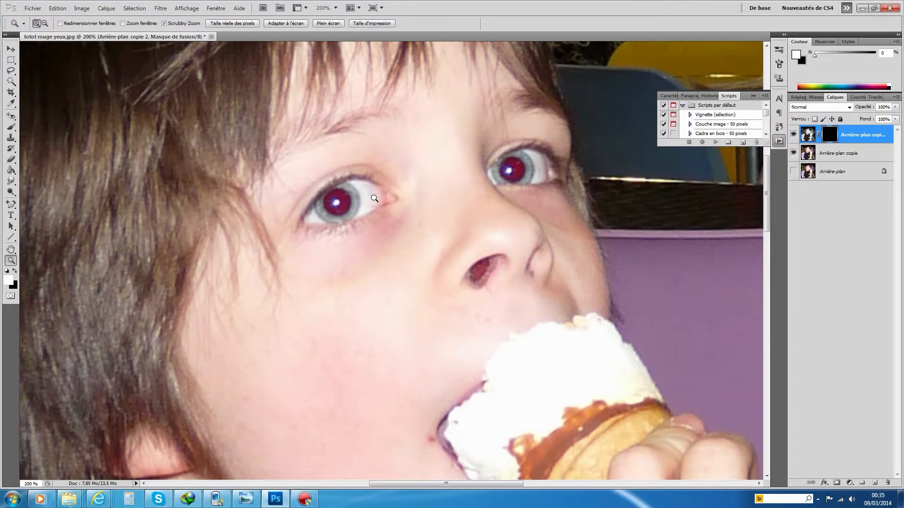
{"action": "left_click", "coordinate": [12, 127]}
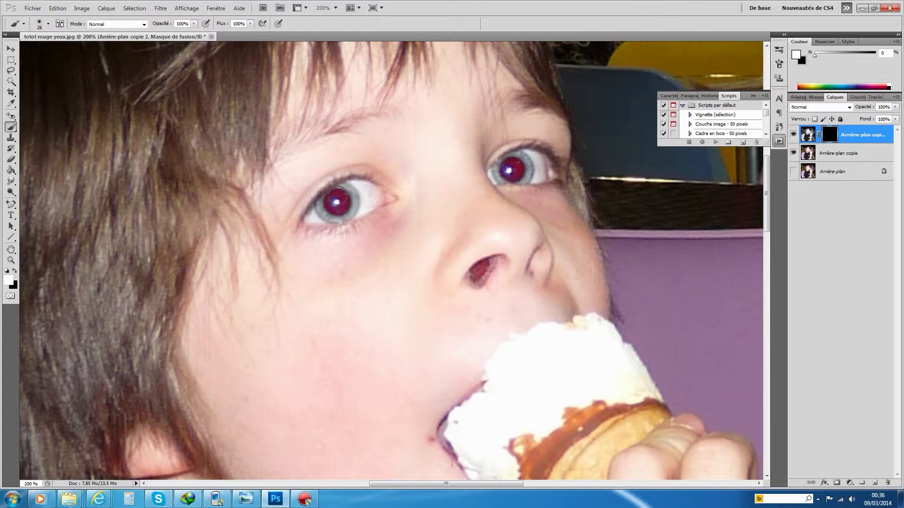
{"action": "left_click_drag", "start_coordinate": [338, 195], "coordinate": [332, 200]}
{"action": "left_click_drag", "start_coordinate": [341, 207], "coordinate": [331, 203]}
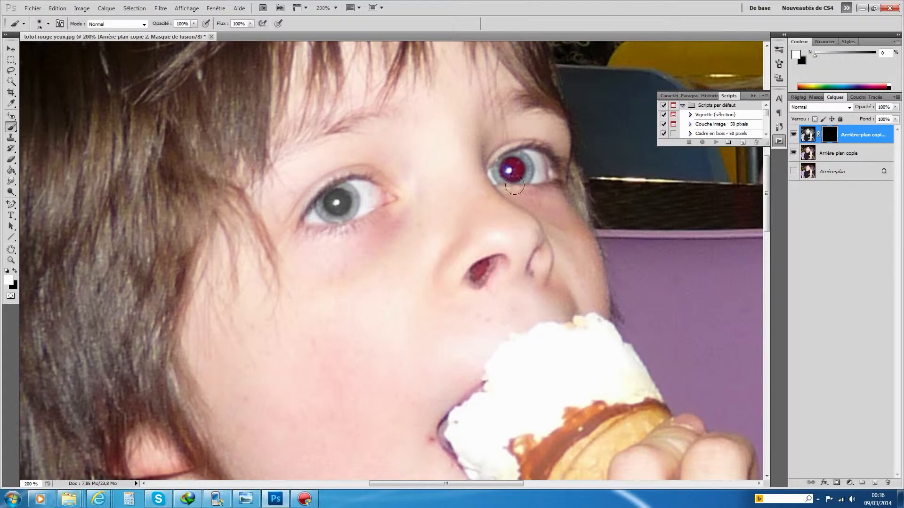
{"action": "mouse_move", "coordinate": [510, 172]}
{"action": "left_mouse_down"}
{"action": "mouse_move", "coordinate": [513, 162]}
{"action": "mouse_move", "coordinate": [516, 174]}
{"action": "left_mouse_up"}
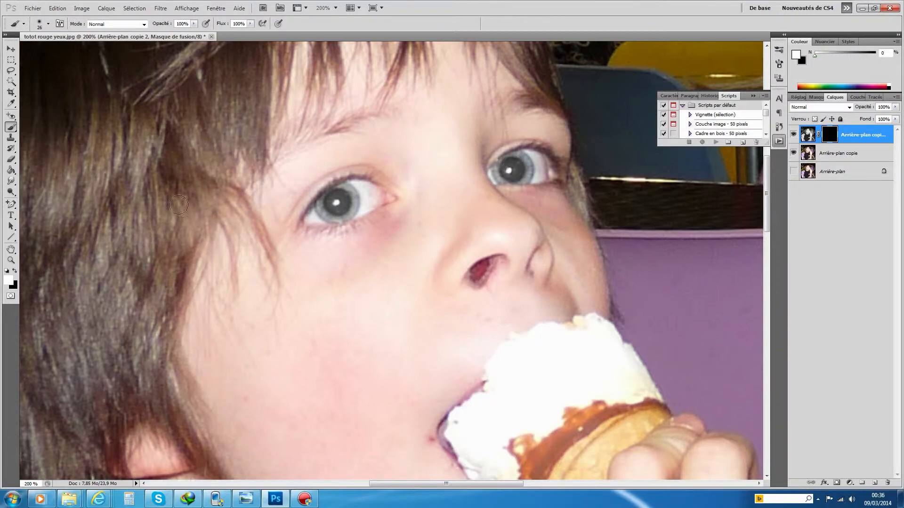
- Increase the contrast of the image on Arrière-plan copie 2, not its mask, with a Brightness/Contrast adjustment
{"action": "left_click", "coordinate": [11, 260]}
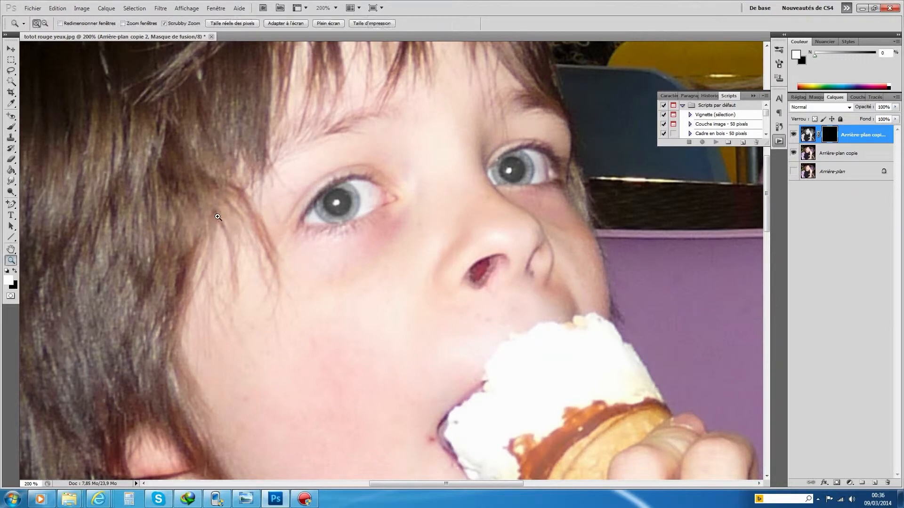
{"action": "right_click", "coordinate": [246, 202]}
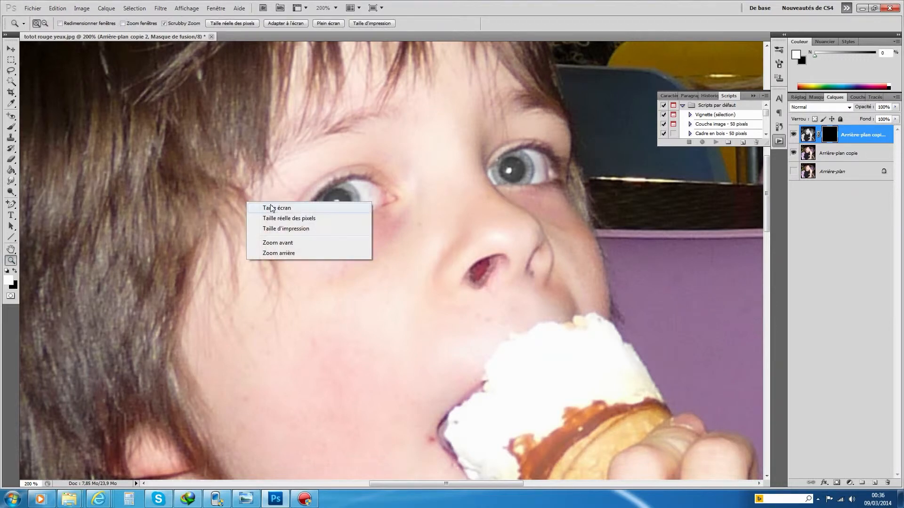
{"action": "left_click", "coordinate": [275, 208]}
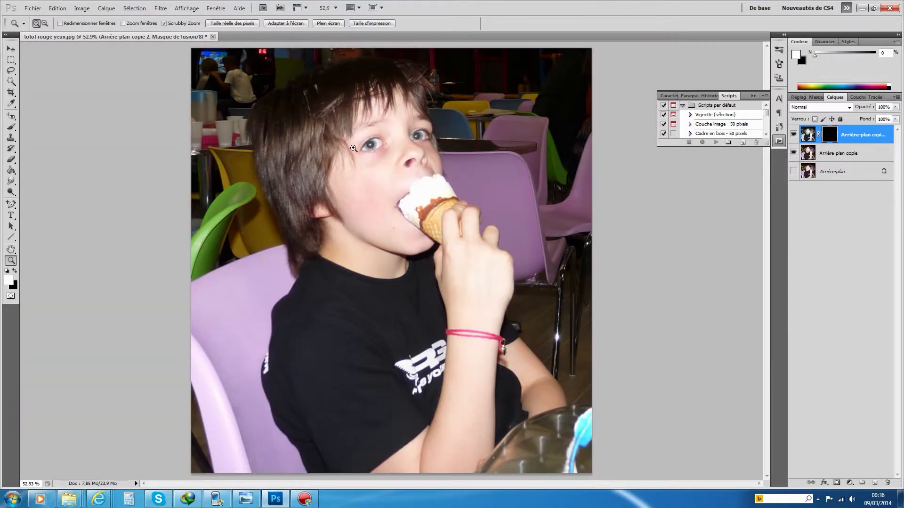
{"action": "left_click", "coordinate": [808, 135]}
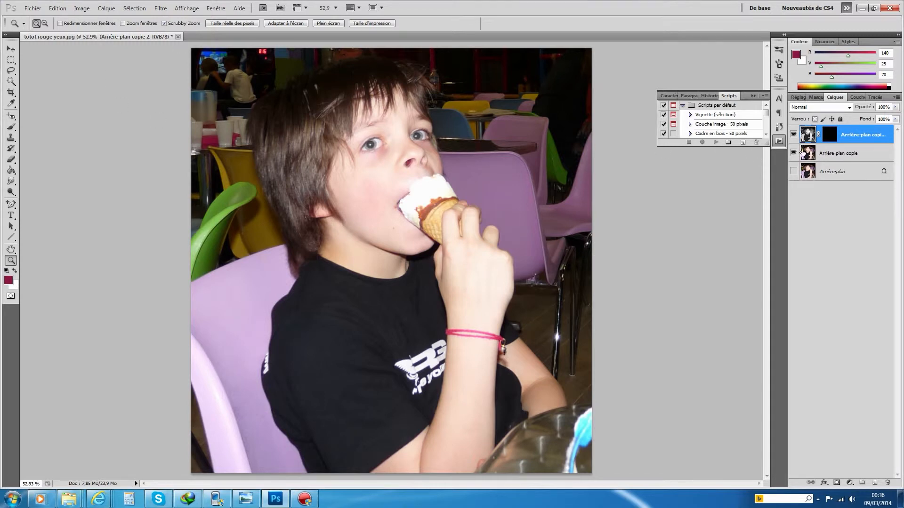
{"action": "left_click", "coordinate": [830, 135]}
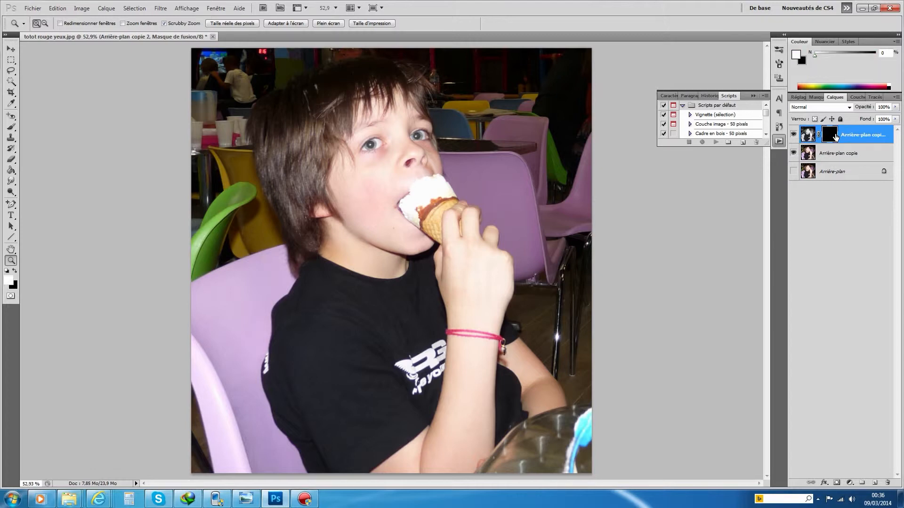
{"action": "left_click", "coordinate": [807, 136]}
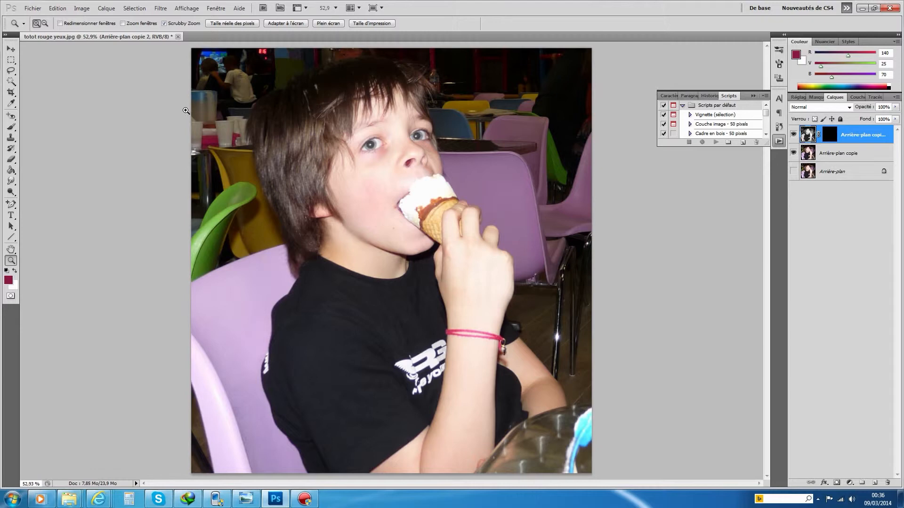
{"action": "left_click", "coordinate": [84, 9]}
{"action": "mouse_move", "coordinate": [94, 38]}
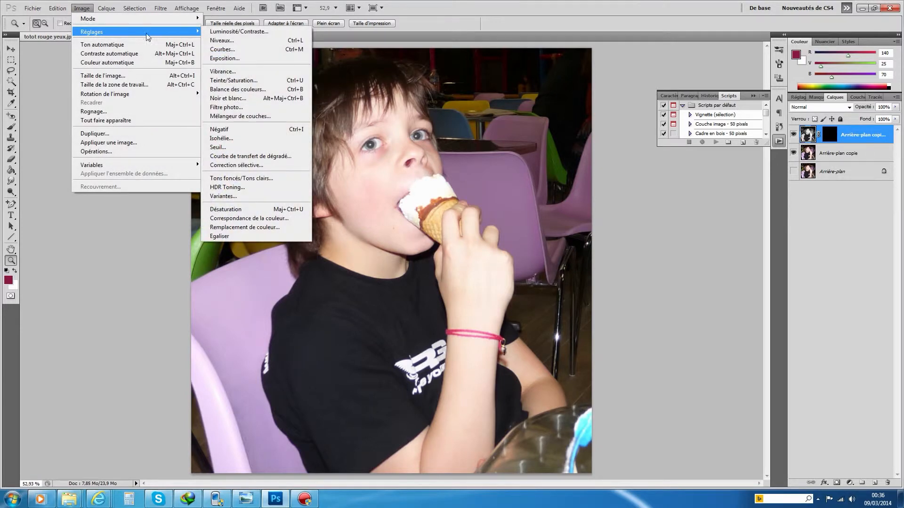
{"action": "left_click", "coordinate": [228, 32]}
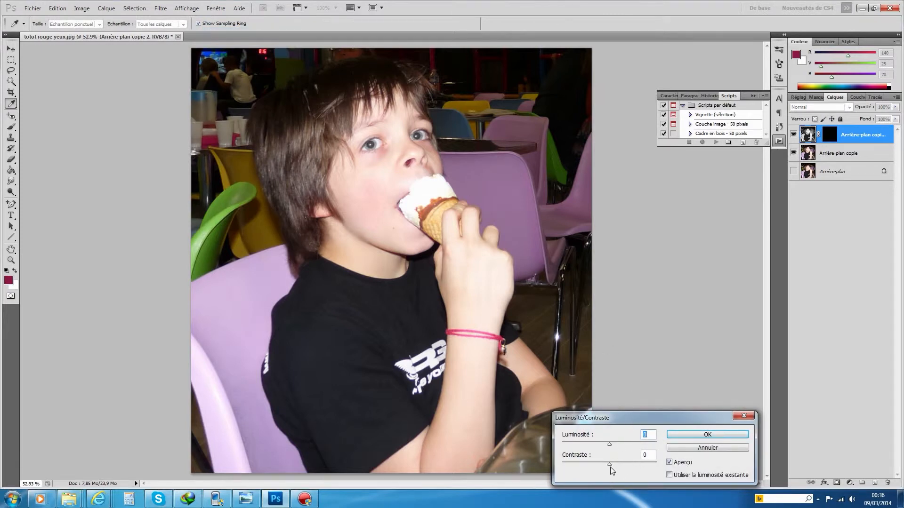
{"action": "left_click_drag", "start_coordinate": [610, 466], "coordinate": [628, 473]}
{"action": "left_click", "coordinate": [708, 435]}
- Remove the Arrière-plan copie 2 and Arrière-plan copie layers, leaving only the original Arrière-plan layer
{"action": "key", "text": "z"}
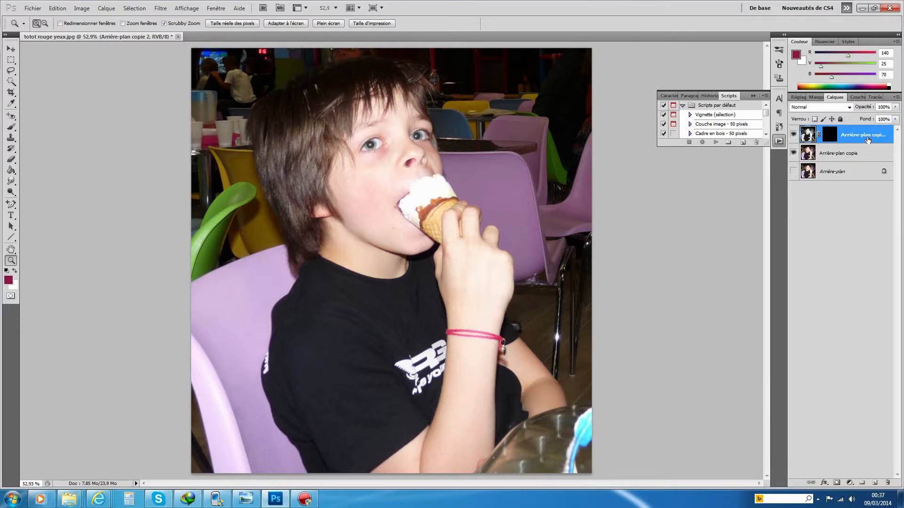
{"action": "key", "text": "ctrl+e"}
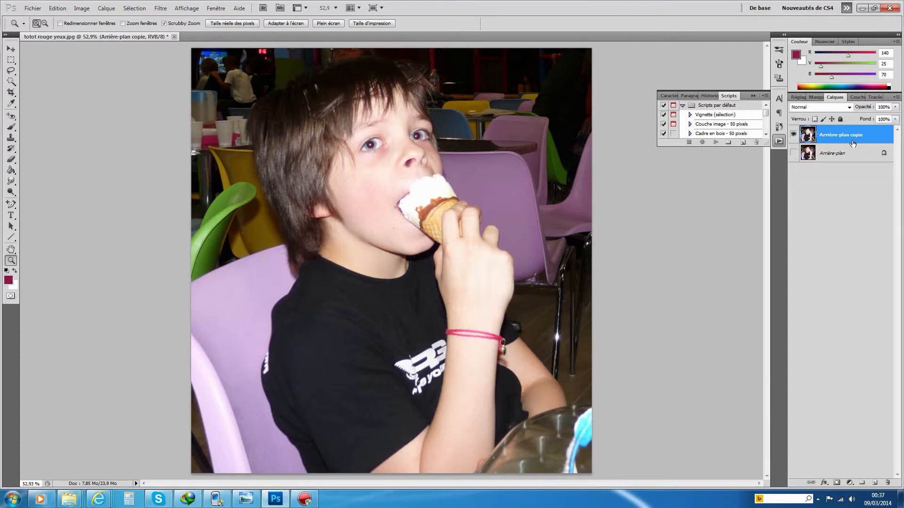
{"action": "key", "text": "ctrl+e"}
- Stack two duplicates of the Arrière-plan layer above it, and hide the original layer
{"action": "right_click", "coordinate": [852, 139]}
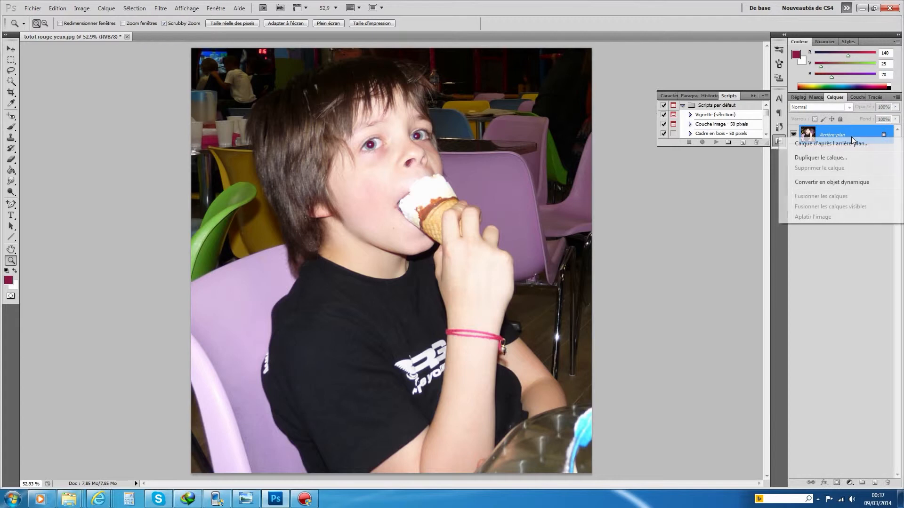
{"action": "left_click", "coordinate": [849, 163]}
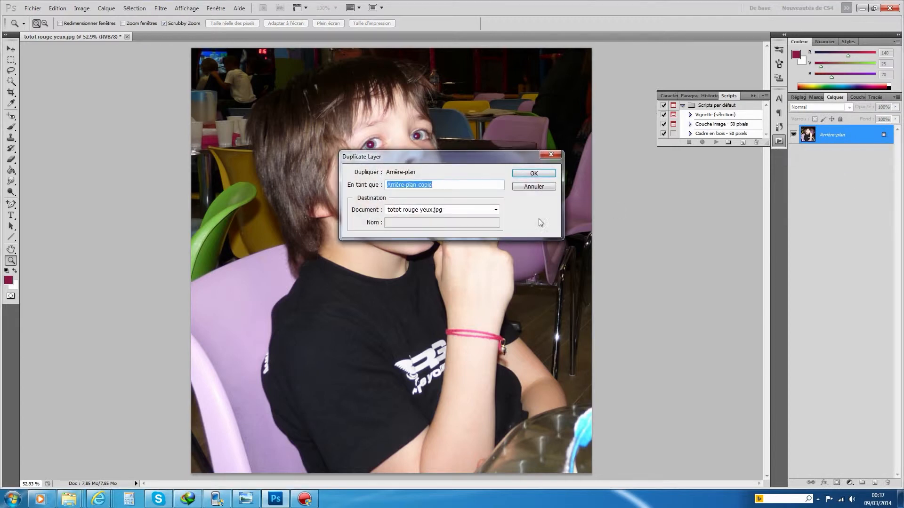
{"action": "left_click", "coordinate": [525, 175]}
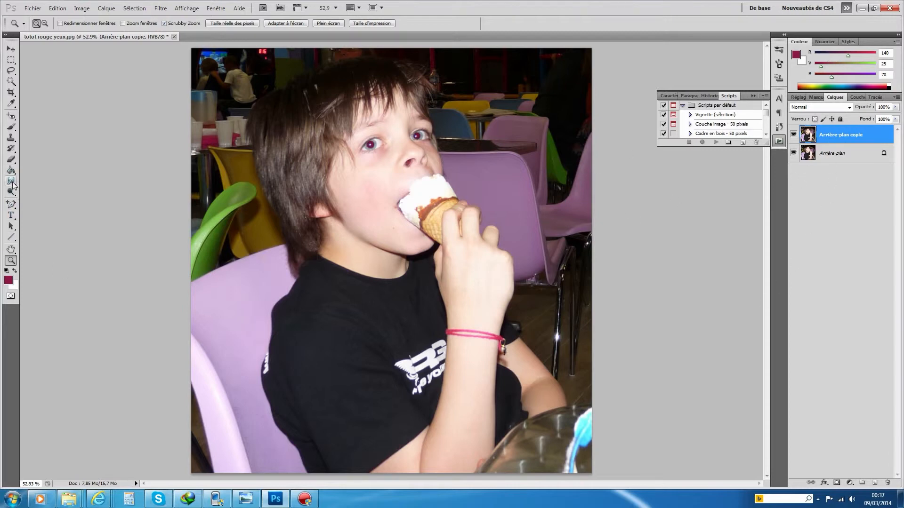
{"action": "left_click", "coordinate": [794, 153]}
{"action": "right_click", "coordinate": [842, 135]}
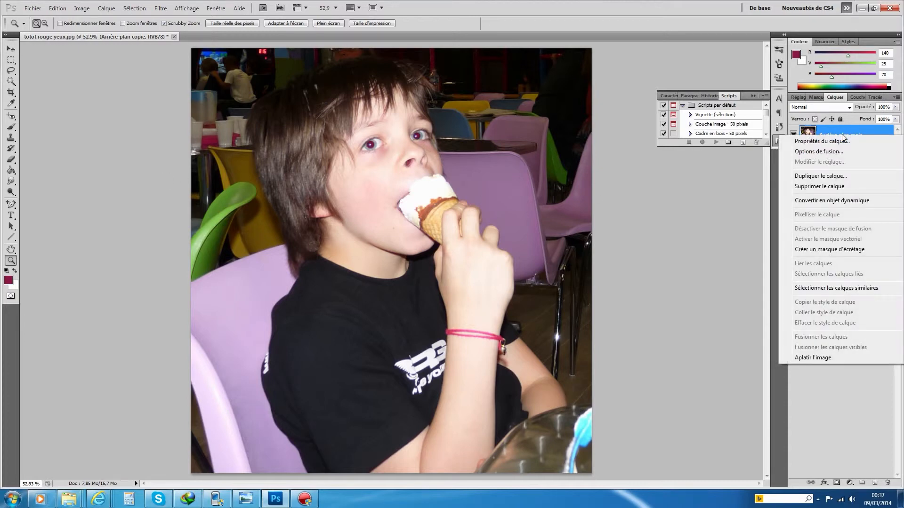
{"action": "left_click", "coordinate": [843, 175]}
{"action": "left_click", "coordinate": [520, 177]}
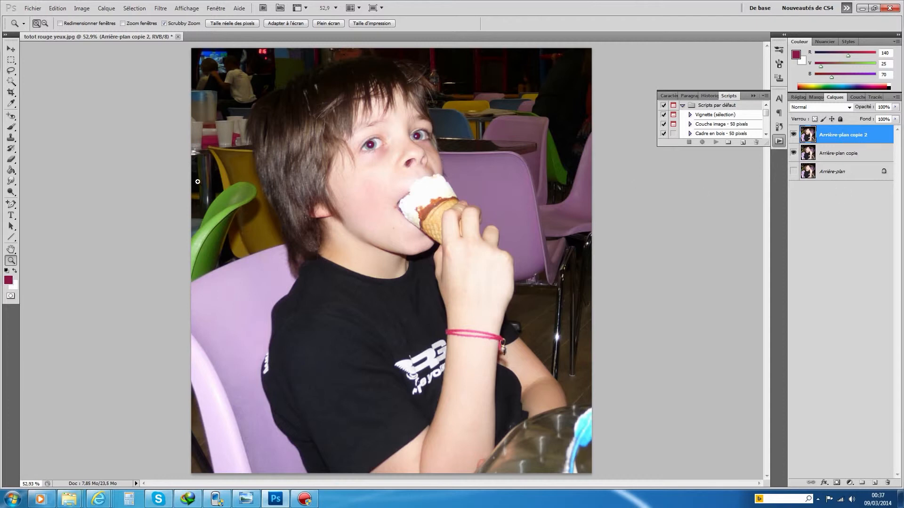
- Start a Selective Color correction on Arrière-plan copie 2, setting the Reds to Cyan +66, Magenta +52, Yellow +3 and Black +100%
{"action": "left_click", "coordinate": [396, 142]}
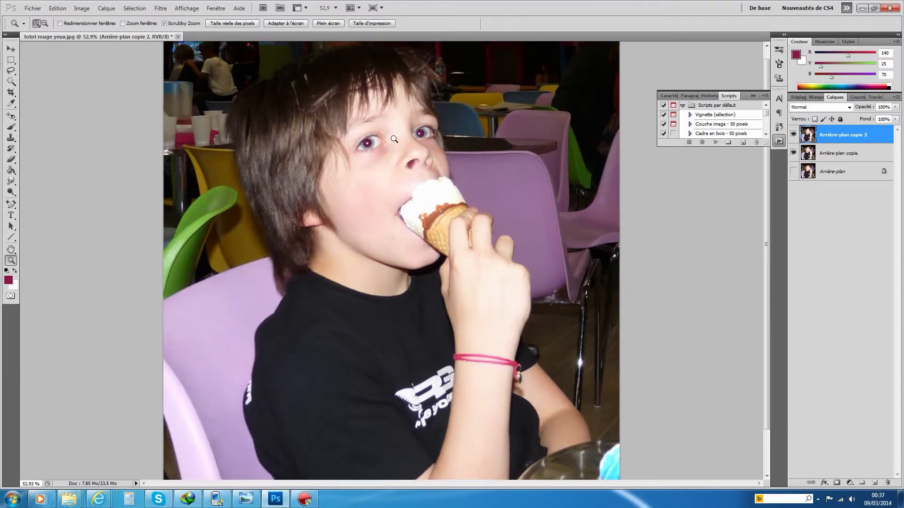
{"action": "left_click", "coordinate": [391, 134]}
{"action": "left_click", "coordinate": [389, 136]}
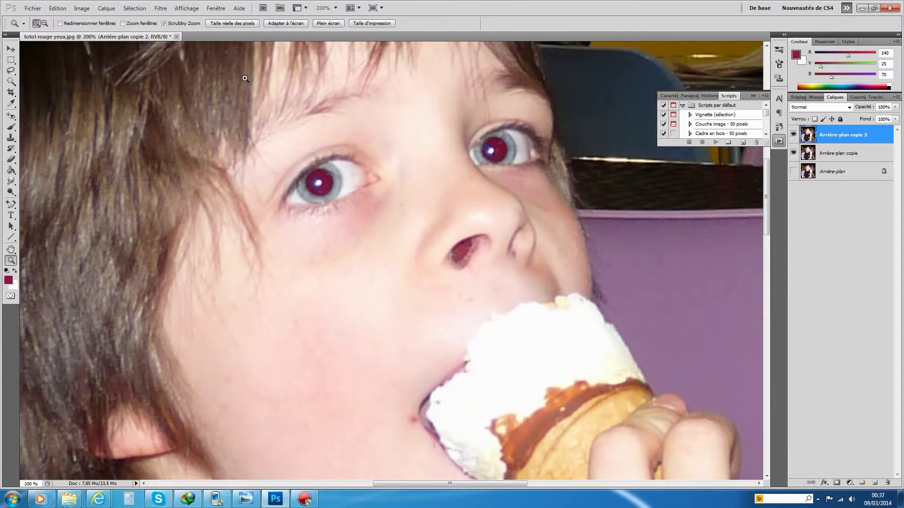
{"action": "left_click", "coordinate": [82, 8]}
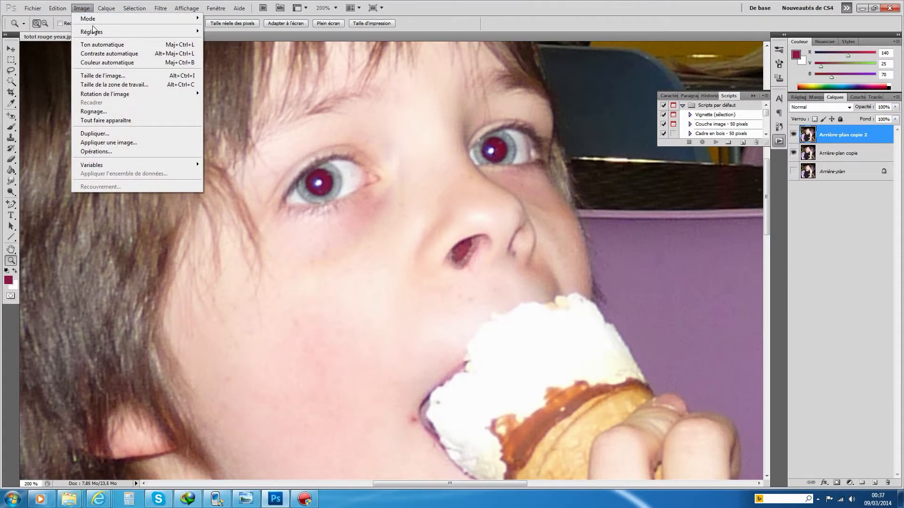
{"action": "mouse_move", "coordinate": [97, 33]}
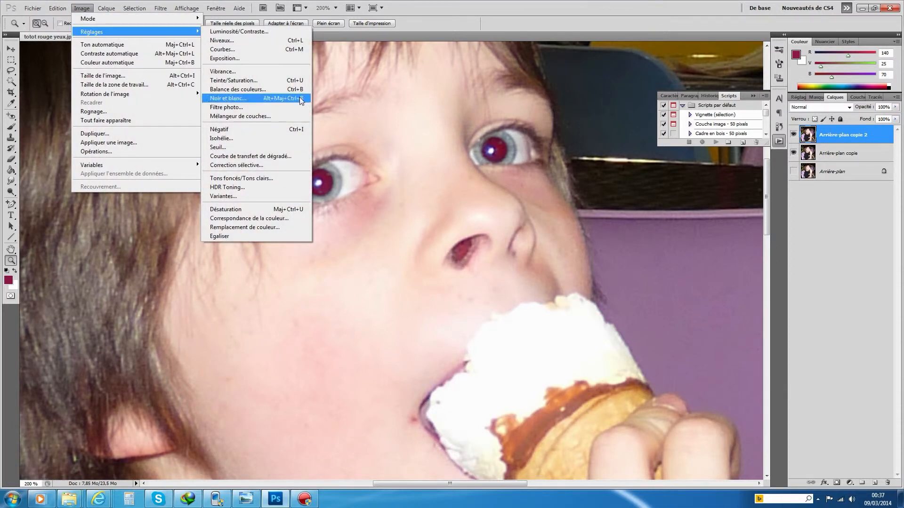
{"action": "left_click", "coordinate": [265, 165]}
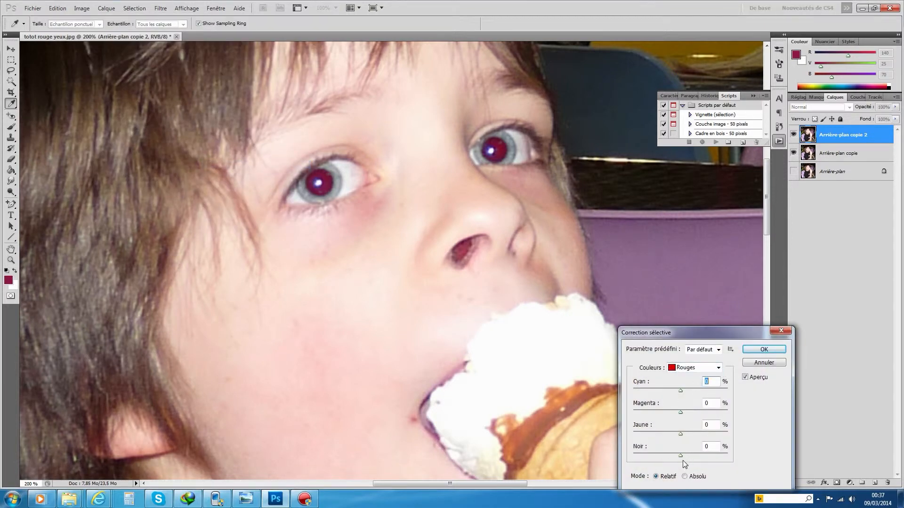
{"action": "left_click_drag", "start_coordinate": [681, 456], "coordinate": [741, 452]}
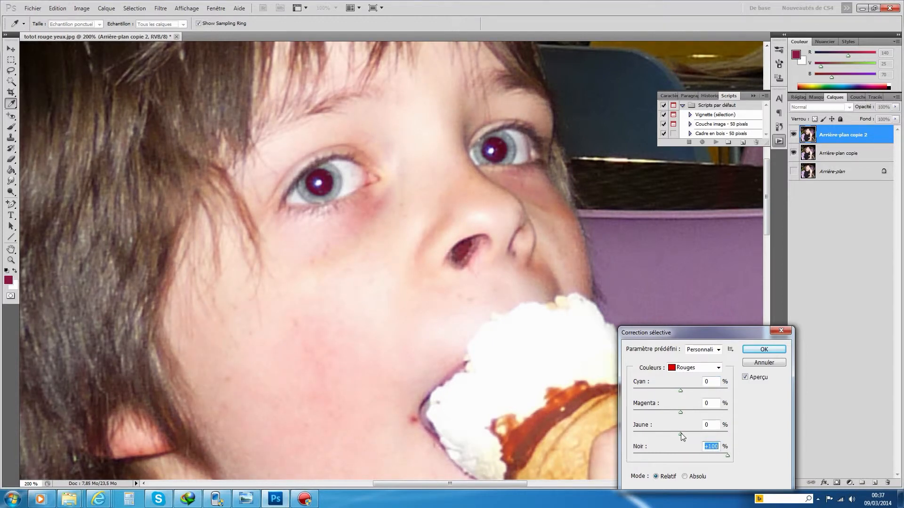
{"action": "mouse_move", "coordinate": [681, 433]}
{"action": "left_mouse_down"}
{"action": "mouse_move", "coordinate": [710, 435]}
{"action": "mouse_move", "coordinate": [673, 436]}
{"action": "mouse_move", "coordinate": [681, 436]}
{"action": "left_mouse_up"}
{"action": "left_click_drag", "start_coordinate": [681, 413], "coordinate": [705, 417]}
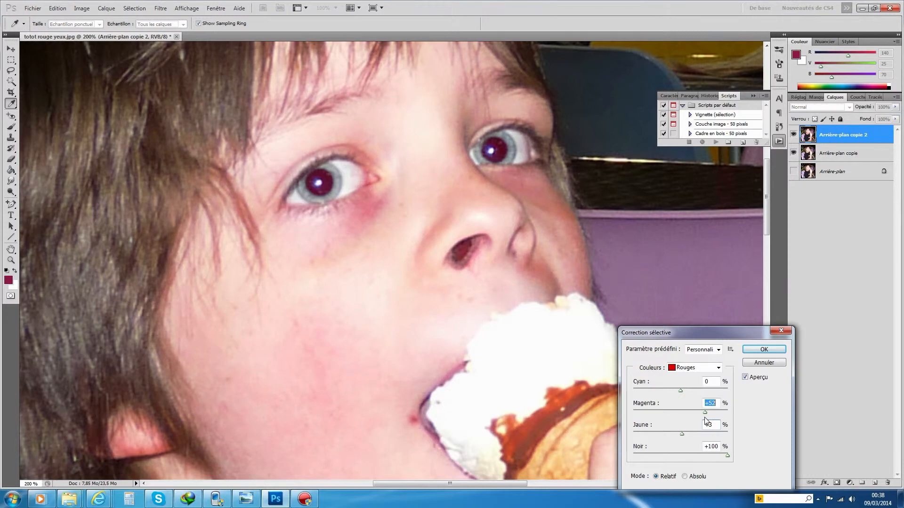
{"action": "mouse_move", "coordinate": [685, 393]}
{"action": "left_mouse_down"}
{"action": "mouse_move", "coordinate": [666, 395]}
{"action": "mouse_move", "coordinate": [697, 390]}
{"action": "left_mouse_up"}
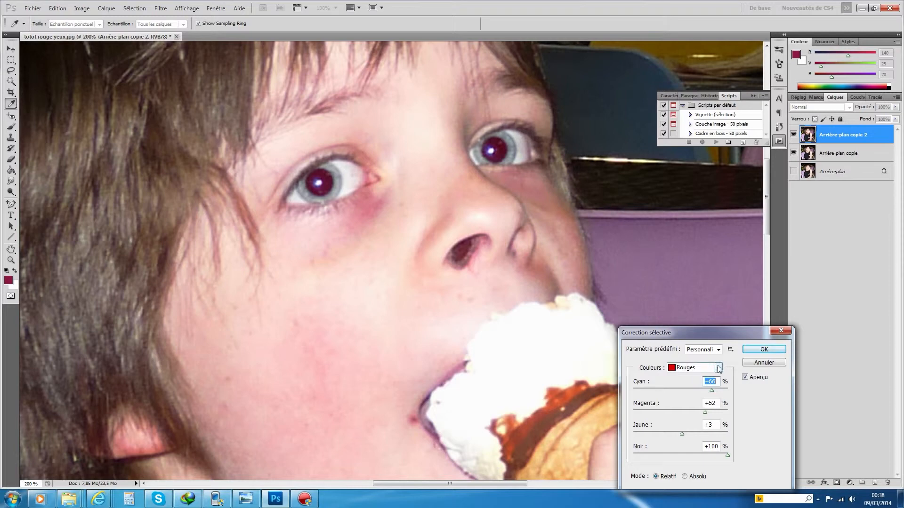
- Set the Magentas' Black to +100%, adjust their other ink amounts, and apply the Selective Color correction
{"action": "left_click", "coordinate": [717, 369]}
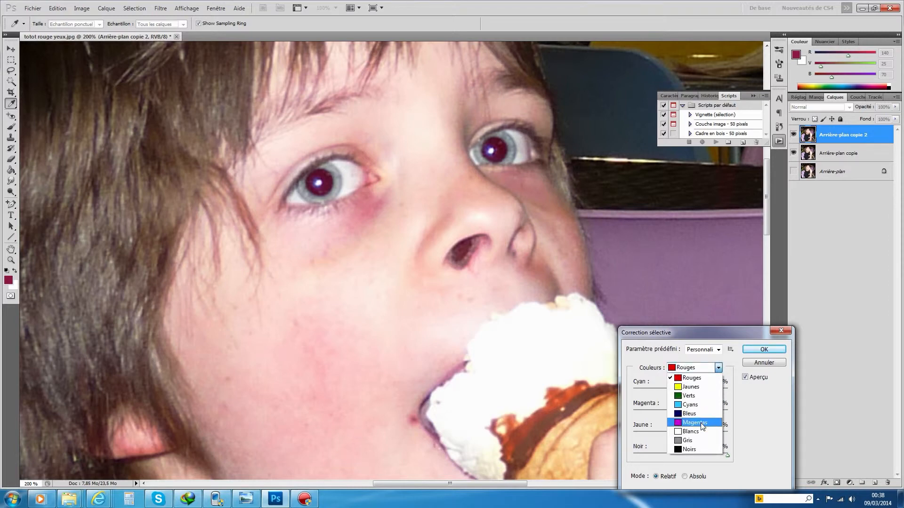
{"action": "left_click", "coordinate": [701, 423]}
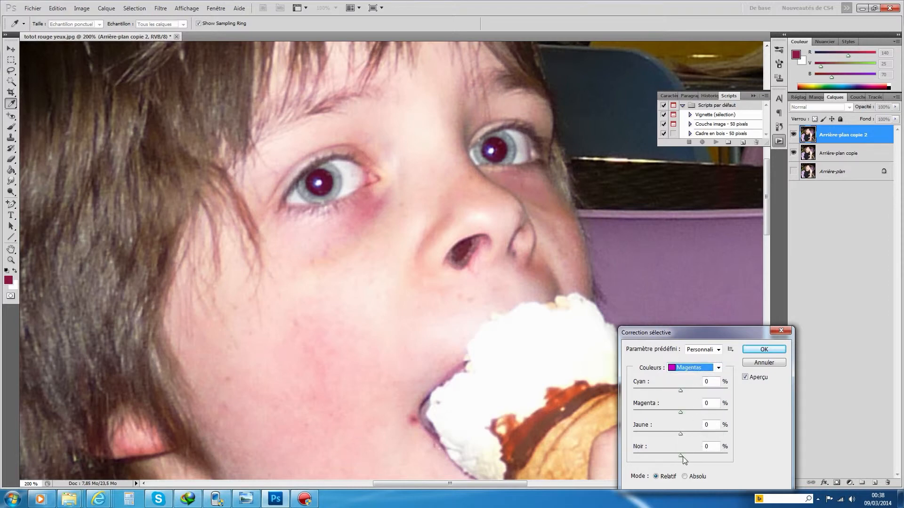
{"action": "left_click_drag", "start_coordinate": [682, 456], "coordinate": [739, 459]}
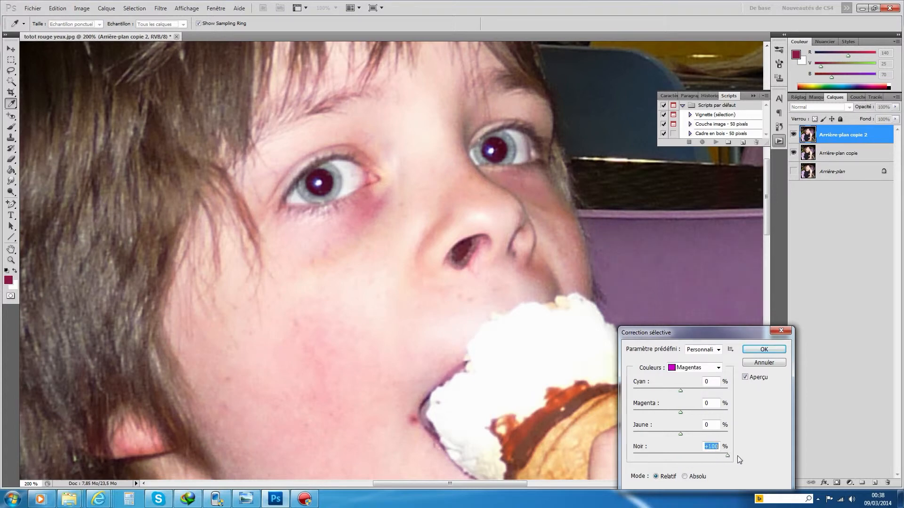
{"action": "left_click_drag", "start_coordinate": [681, 433], "coordinate": [659, 433]}
{"action": "left_click_drag", "start_coordinate": [678, 412], "coordinate": [711, 391]}
{"action": "left_click", "coordinate": [765, 349]}
{"action": "key", "text": "z"}
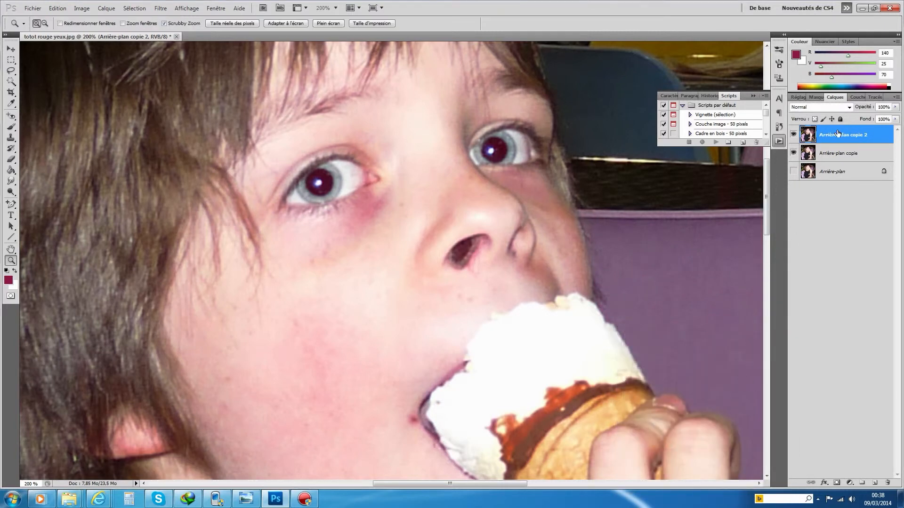
- Give Arrière-plan copie 2 a layer mask inverted to black, and paint white on it over both red pupils with the 26 px brush
{"action": "left_click", "coordinate": [837, 483]}
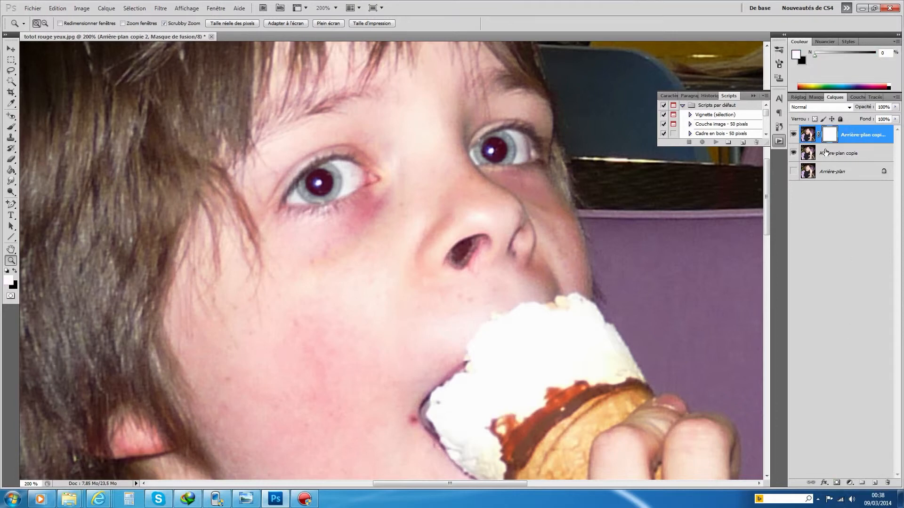
{"action": "key", "text": "ctrl+i"}
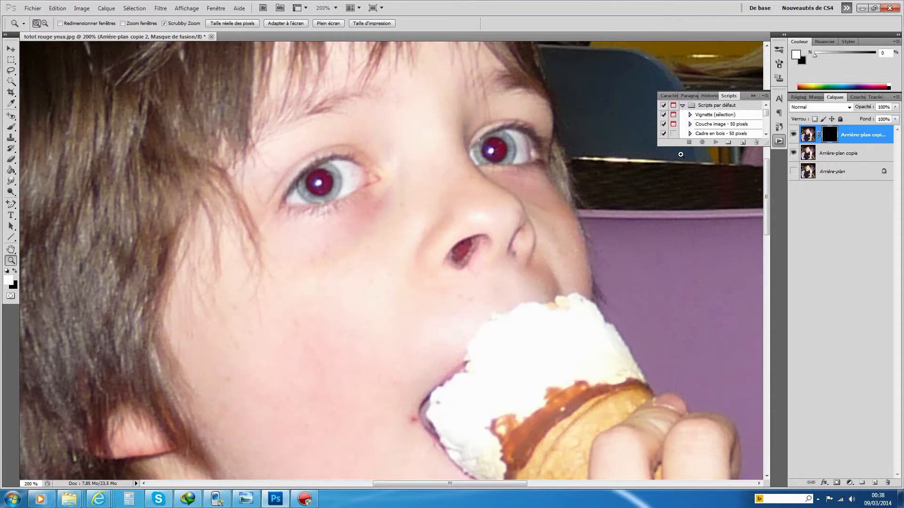
{"action": "left_click", "coordinate": [11, 126]}
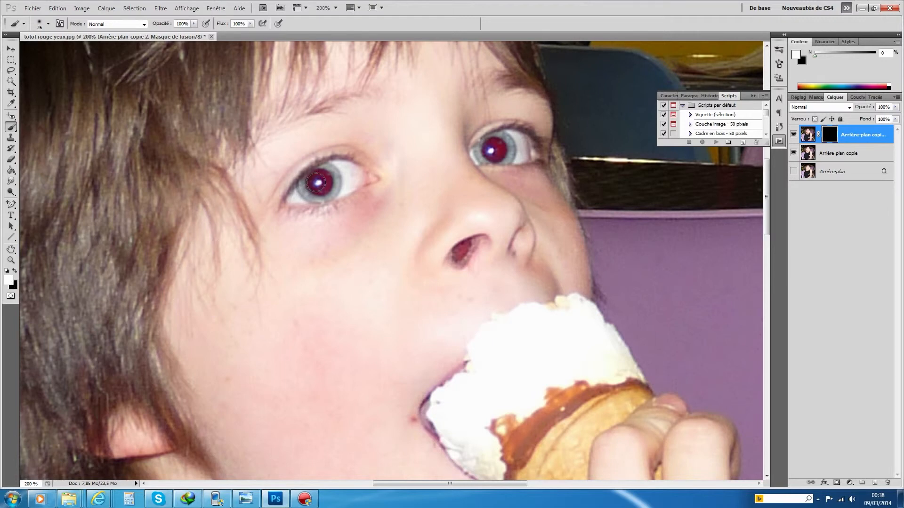
{"action": "left_click_drag", "start_coordinate": [318, 177], "coordinate": [322, 185]}
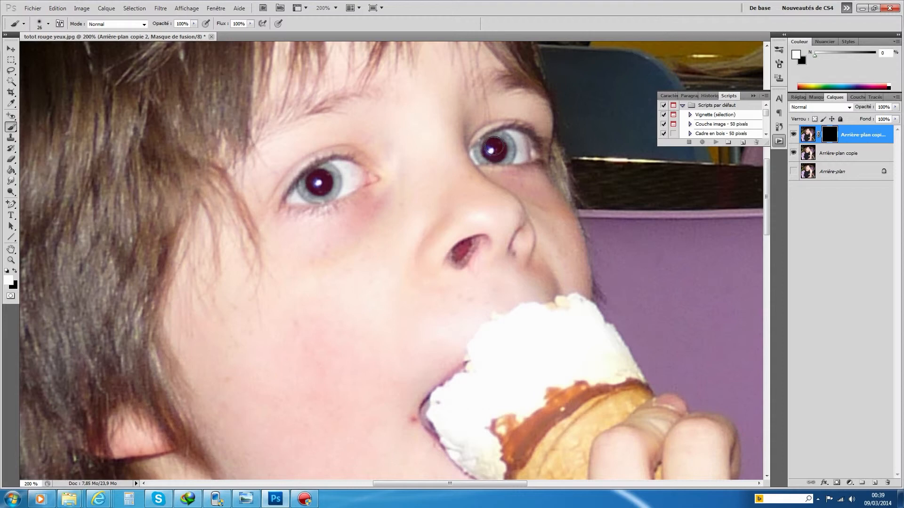
{"action": "left_click", "coordinate": [10, 262]}
{"action": "right_click", "coordinate": [271, 241]}
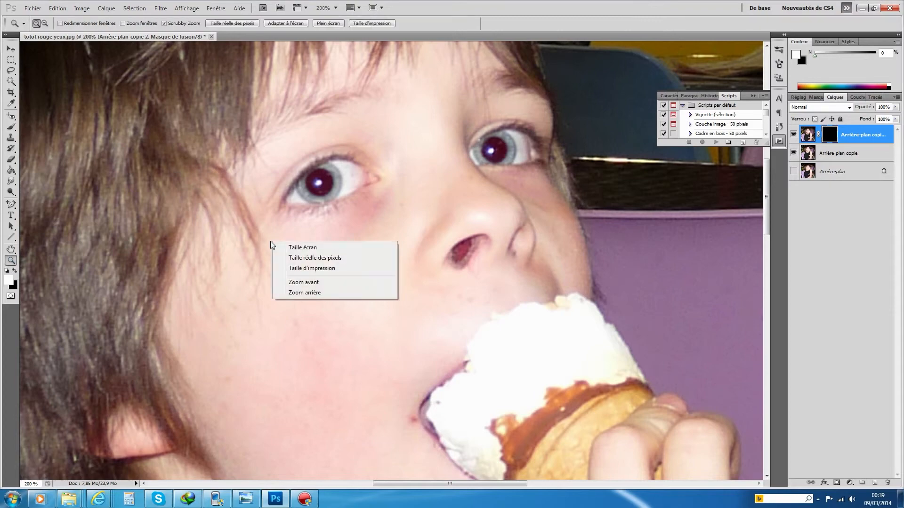
{"action": "left_click", "coordinate": [309, 248]}
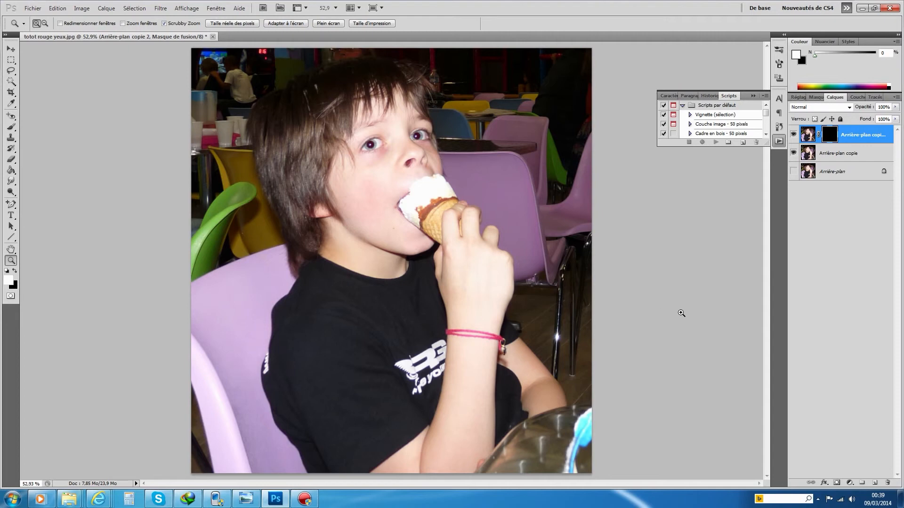
- Lower the brightness and adjust the contrast of the image on Arrière-plan copie 2, not its mask, with a Brightness/Contrast adjustment
{"action": "left_click", "coordinate": [809, 135]}
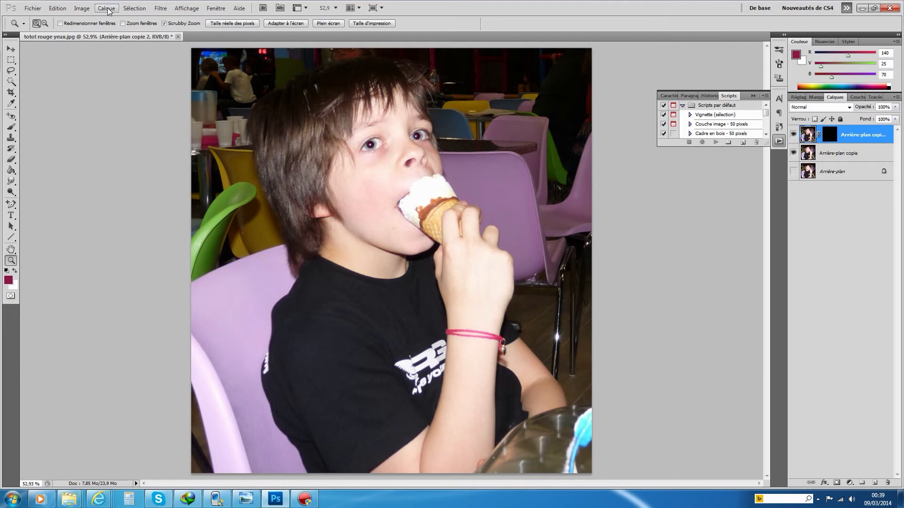
{"action": "left_click", "coordinate": [81, 8]}
{"action": "mouse_move", "coordinate": [183, 35]}
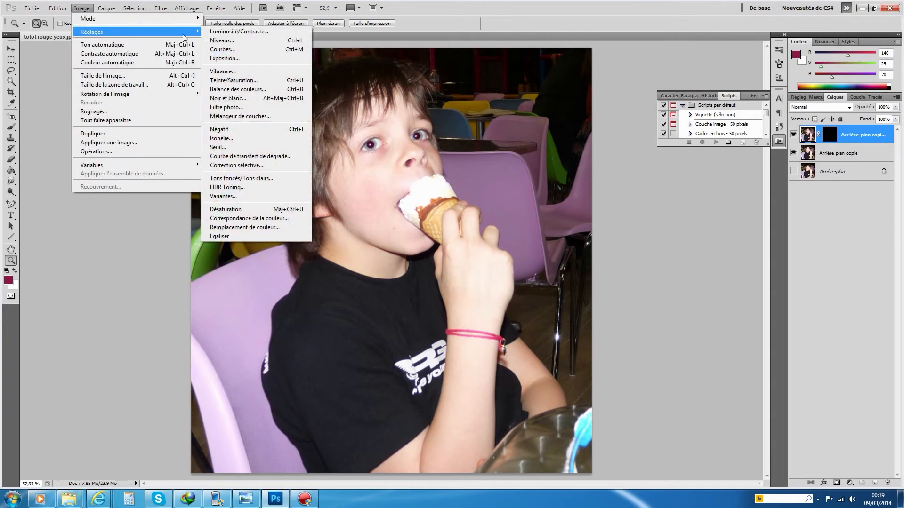
{"action": "left_click", "coordinate": [236, 32]}
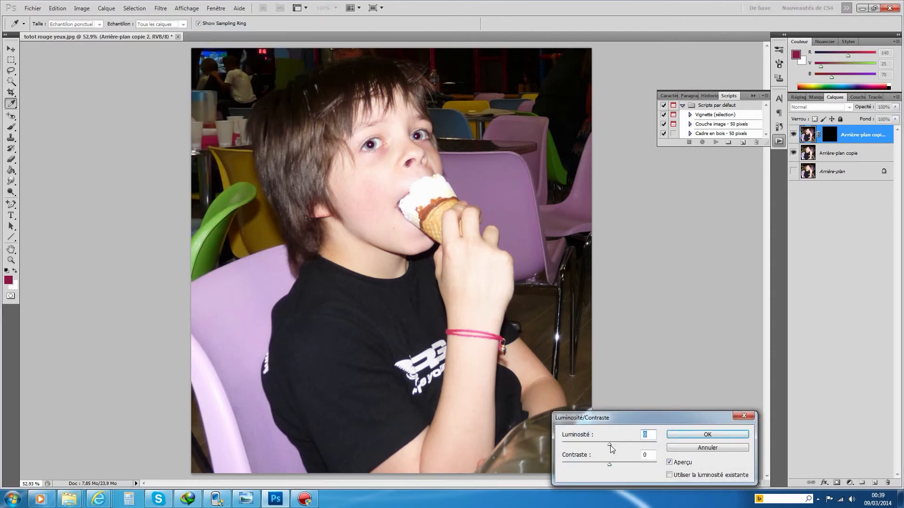
{"action": "left_click_drag", "start_coordinate": [609, 445], "coordinate": [588, 446]}
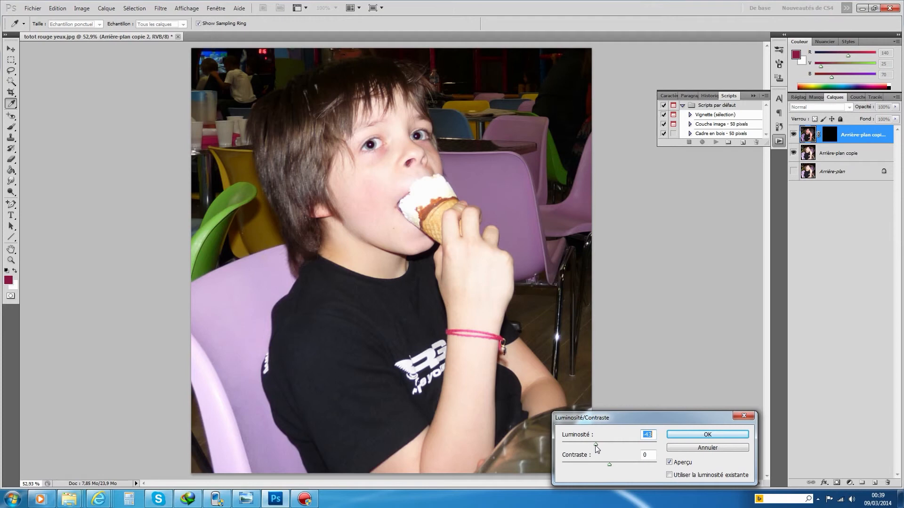
{"action": "mouse_move", "coordinate": [610, 465]}
{"action": "left_mouse_down"}
{"action": "mouse_move", "coordinate": [594, 464]}
{"action": "mouse_move", "coordinate": [660, 463]}
{"action": "mouse_move", "coordinate": [616, 465]}
{"action": "left_mouse_up"}
{"action": "left_click_drag", "start_coordinate": [620, 468], "coordinate": [608, 444]}
{"action": "left_click", "coordinate": [717, 434]}
{"action": "key", "text": "z"}
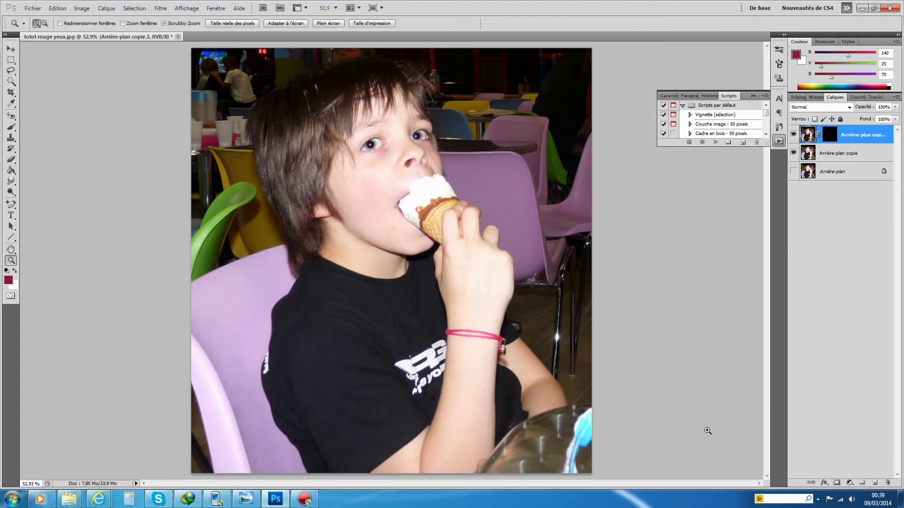